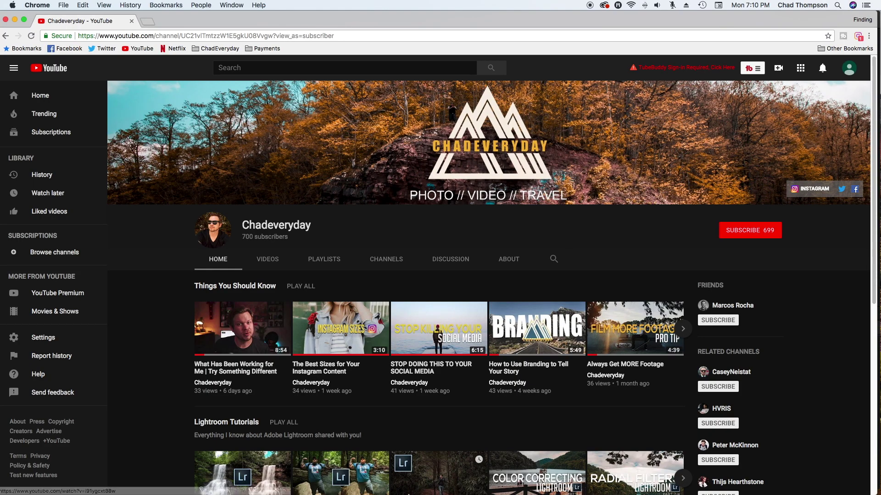
Step: Bring up the YouTube channel home page in Chrome, with SUBSCRIBE 699 still unclicked
{"action": "mouse_move", "coordinate": [350, 480]}
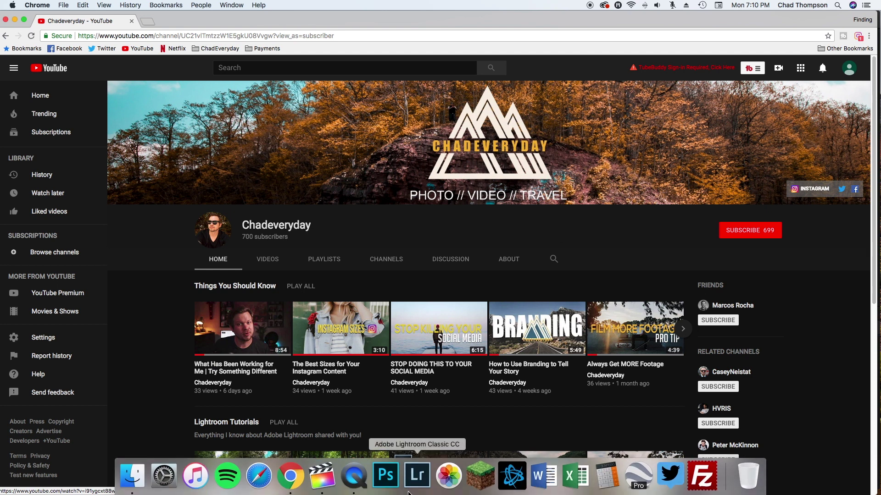
Step: Subscribe to the channel so it reads SUBSCRIBED 700, and turn on all notifications
{"action": "left_click", "coordinate": [743, 234]}
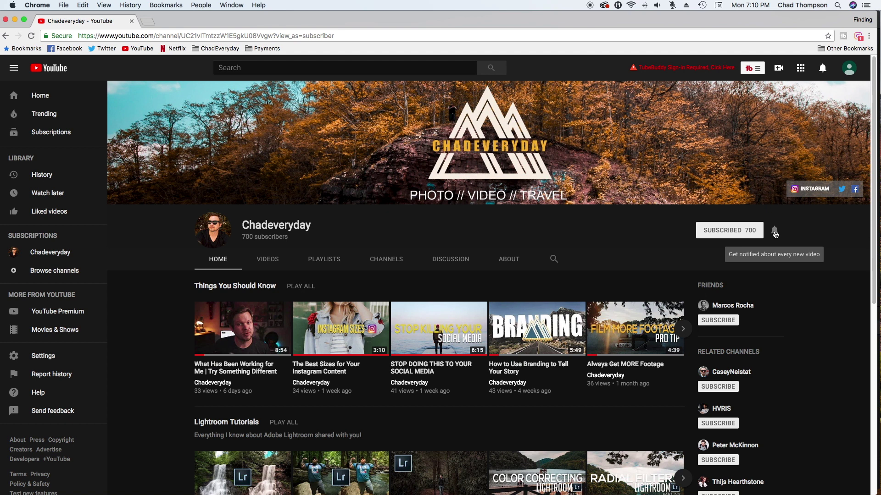
{"action": "left_click", "coordinate": [774, 231]}
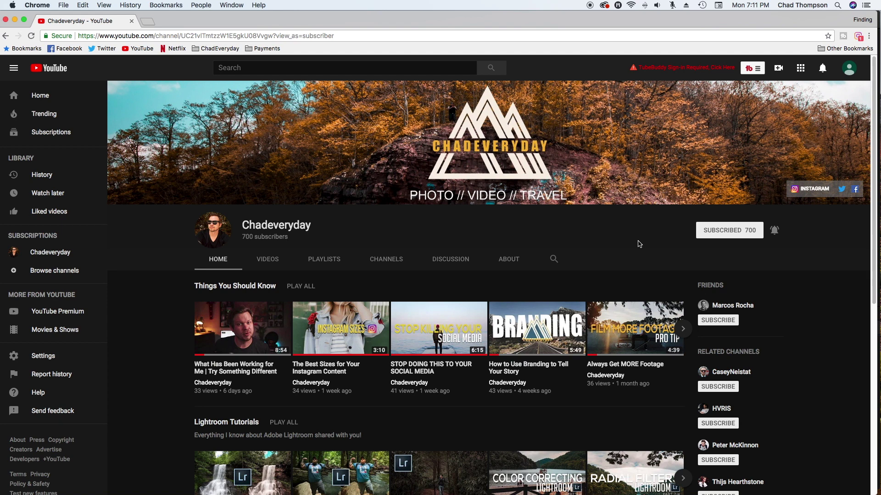
Step: Blade the Subscribe clip at 1:19 and delete the opening piece before the click
{"action": "mouse_move", "coordinate": [447, 488]}
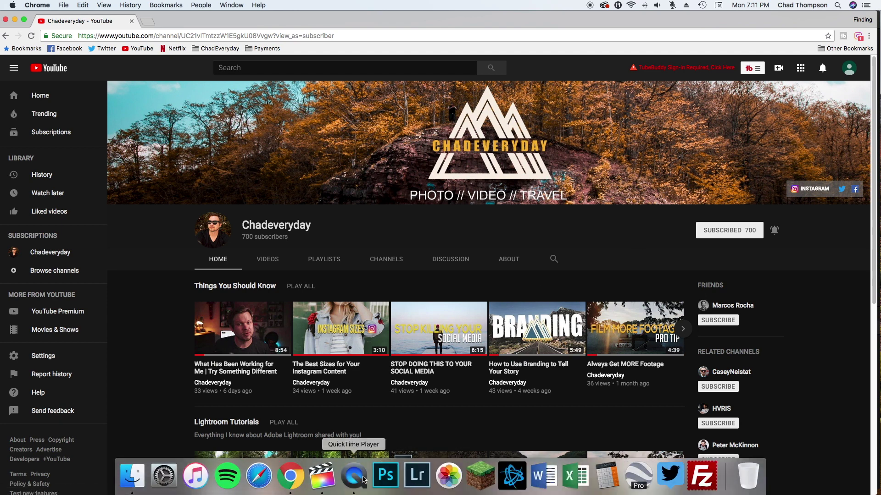
{"action": "left_click", "coordinate": [322, 482]}
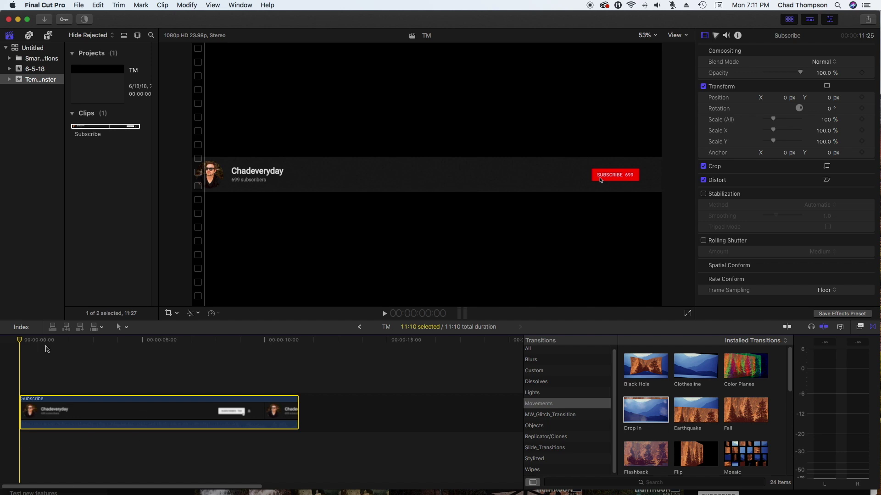
{"action": "key", "text": "space"}
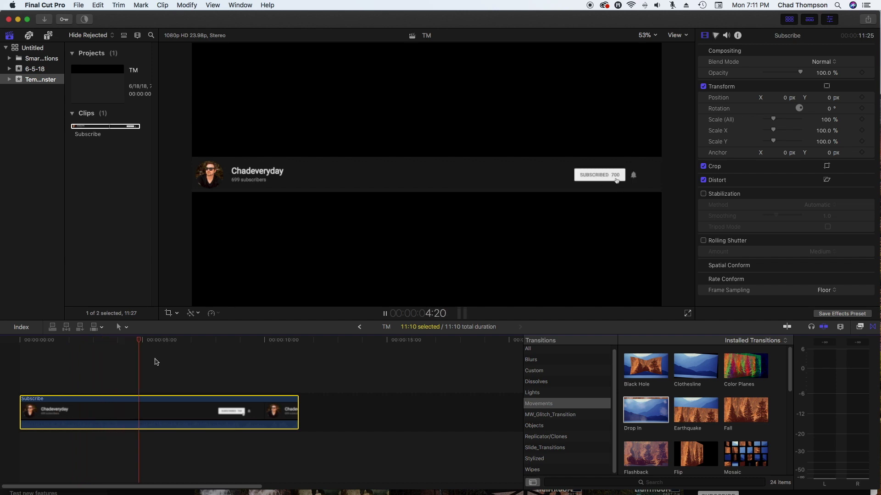
{"action": "left_click", "coordinate": [39, 346]}
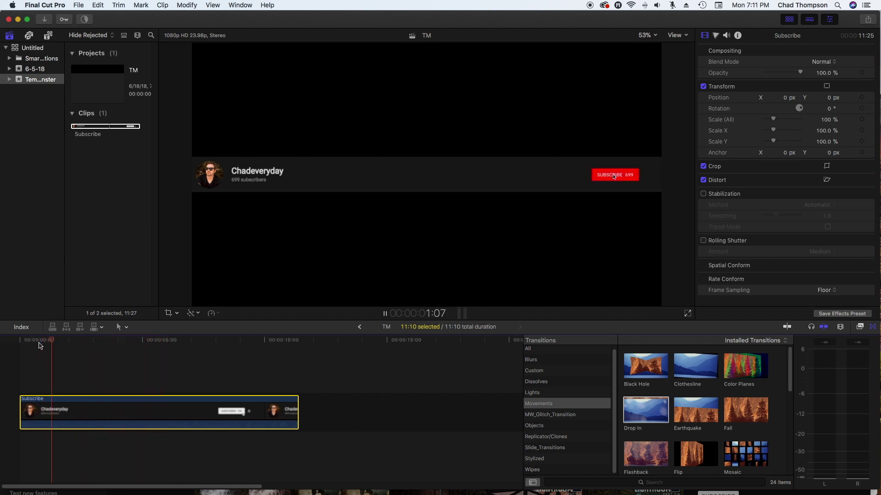
{"action": "key", "text": "space"}
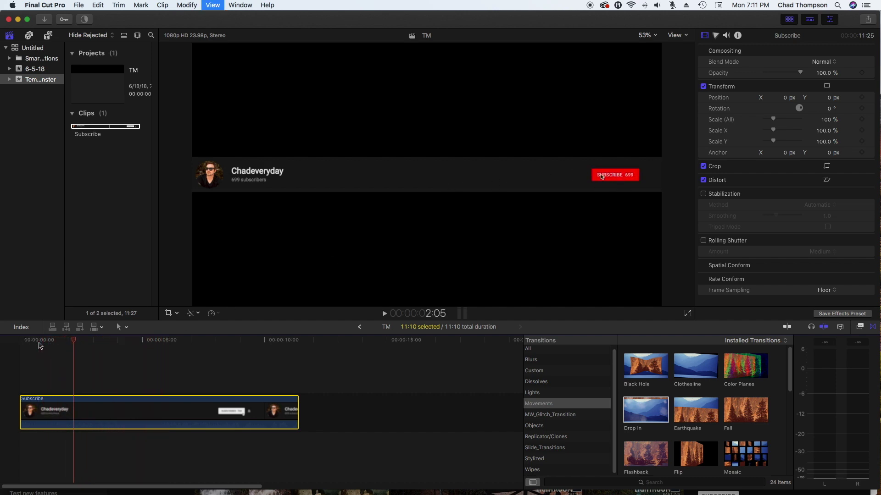
{"action": "left_click", "coordinate": [64, 341]}
{"action": "left_click", "coordinate": [64, 409]}
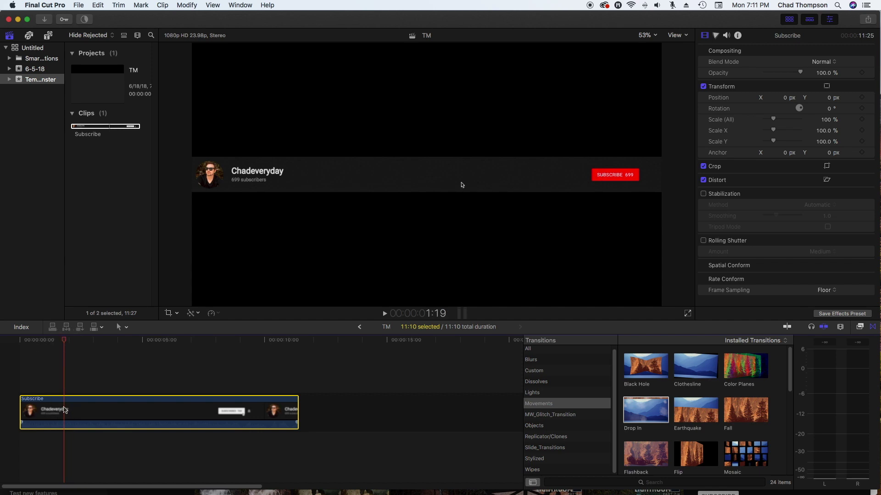
{"action": "key", "text": "super+b"}
{"action": "key", "text": "plus"}
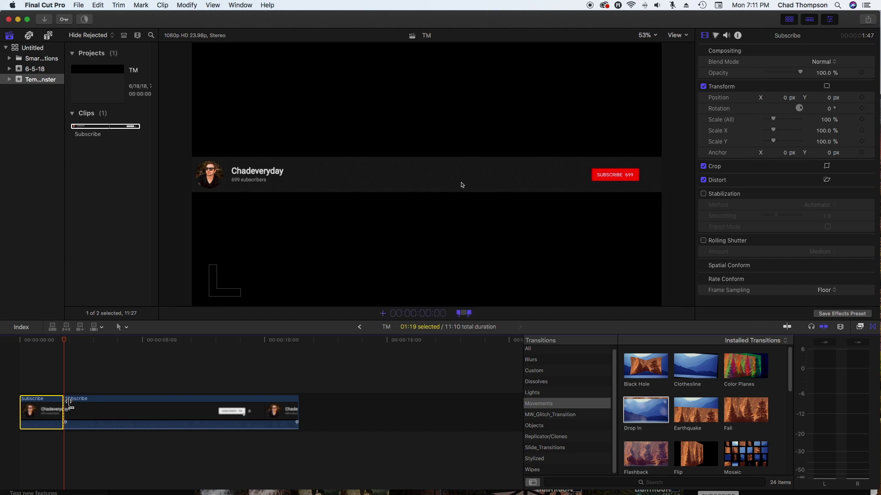
{"action": "key", "text": "Escape"}
{"action": "key", "text": "BackSpace"}
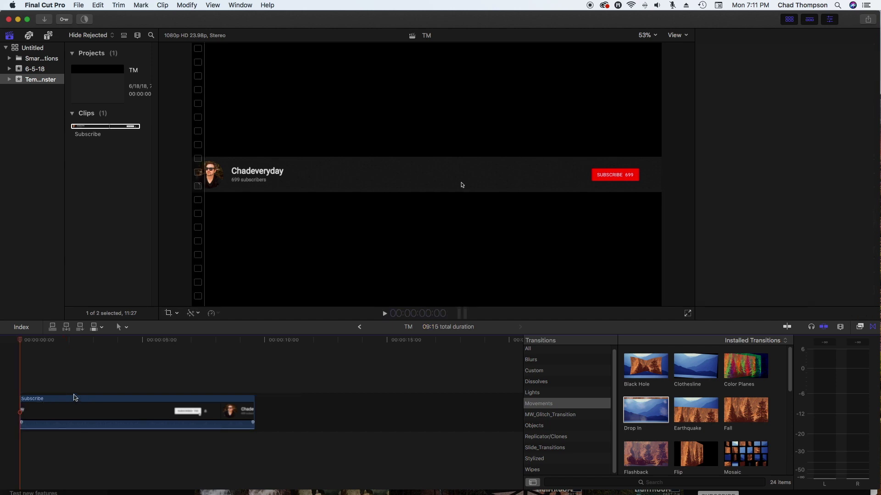
Step: Cut the Subscribe clip at 7:21 and delete the tail, returning the playhead to the start
{"action": "key", "text": "space"}
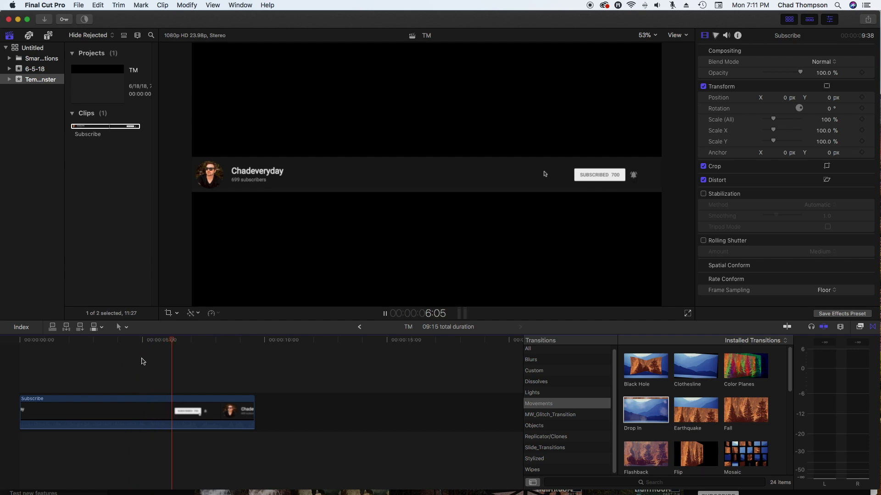
{"action": "key", "text": "space"}
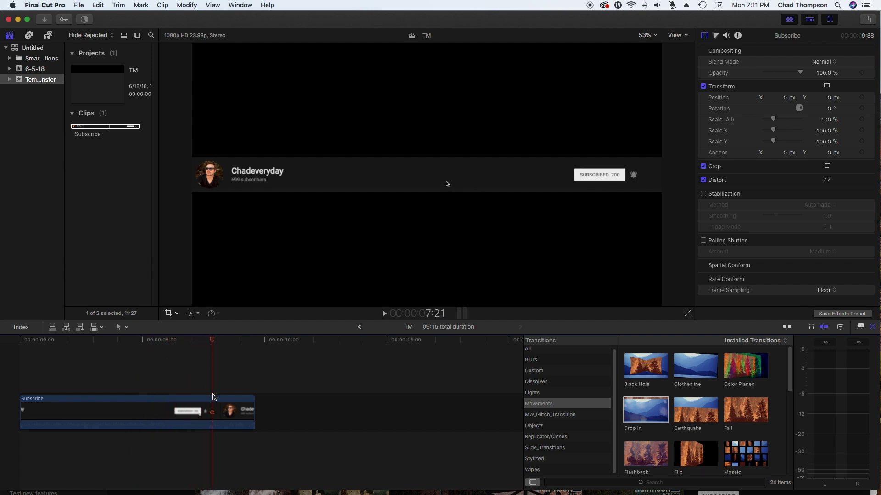
{"action": "left_click", "coordinate": [213, 404]}
{"action": "key", "text": "cmd+b"}
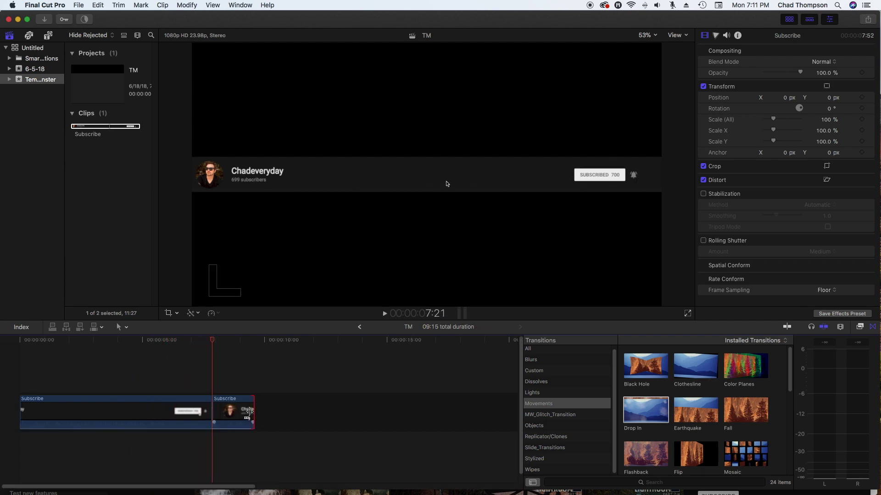
{"action": "left_click", "coordinate": [244, 414]}
{"action": "key", "text": "Delete"}
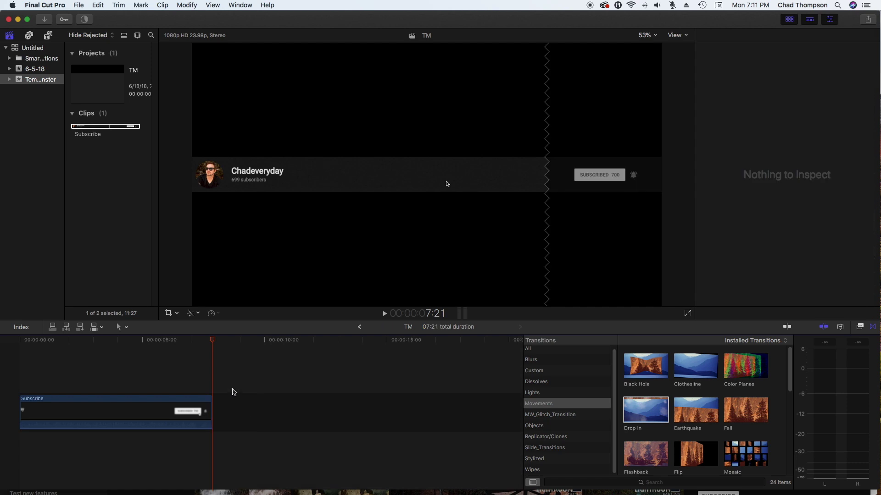
{"action": "left_click_drag", "start_coordinate": [211, 344], "coordinate": [54, 362]}
Step: Paste a duplicate of the Subscribe clip at zero and stack it on a lane above the original
{"action": "left_click", "coordinate": [72, 421]}
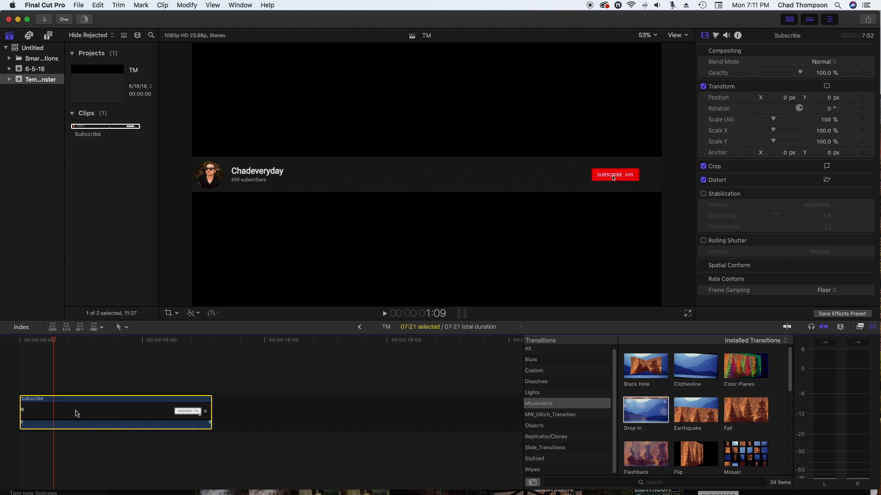
{"action": "left_click_drag", "start_coordinate": [51, 344], "coordinate": [4, 341]}
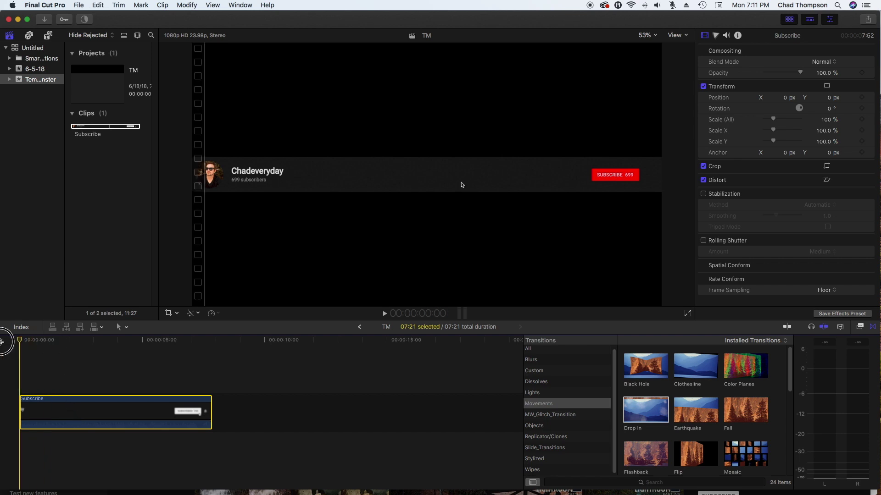
{"action": "key", "text": "super+v"}
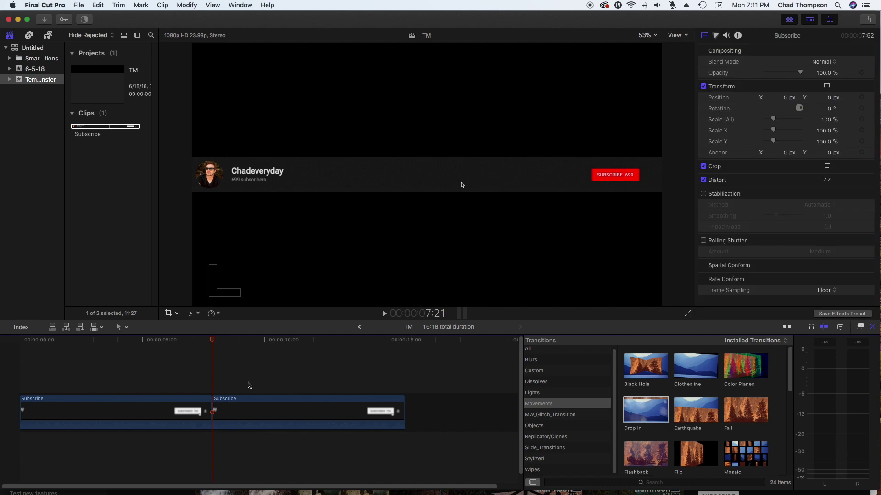
{"action": "left_click", "coordinate": [250, 419]}
{"action": "left_click_drag", "start_coordinate": [165, 412], "coordinate": [83, 341]}
{"action": "left_click", "coordinate": [91, 368]}
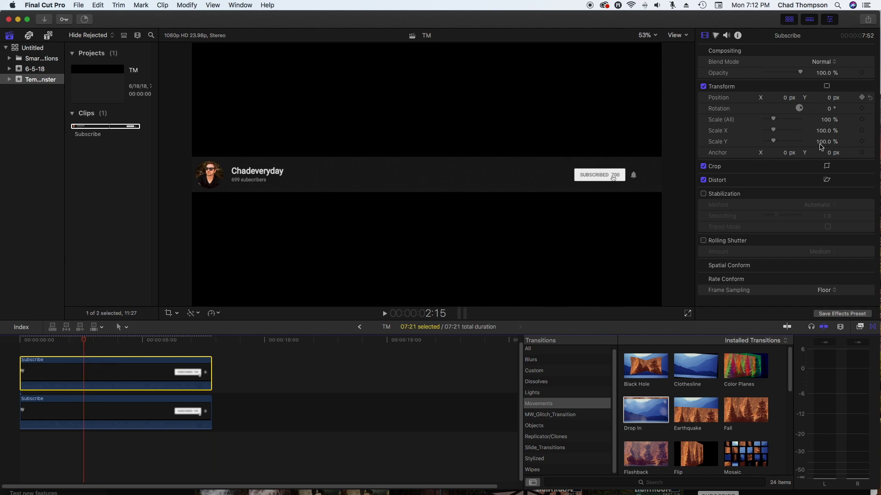
{"action": "left_click", "coordinate": [826, 165]}
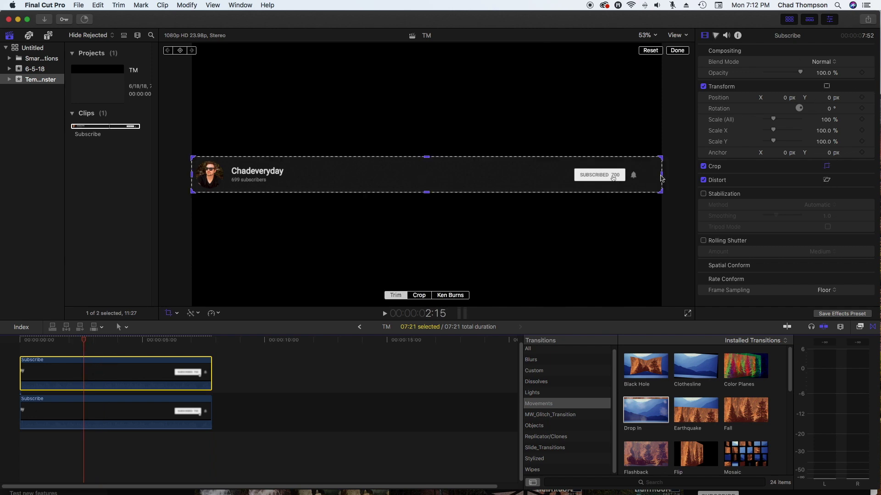
Step: Crop the top copy to the avatar and channel name, the lower copy to the SUBSCRIBED button and bell
{"action": "left_click_drag", "start_coordinate": [661, 178], "coordinate": [293, 183]}
{"action": "key", "text": "Escape"}
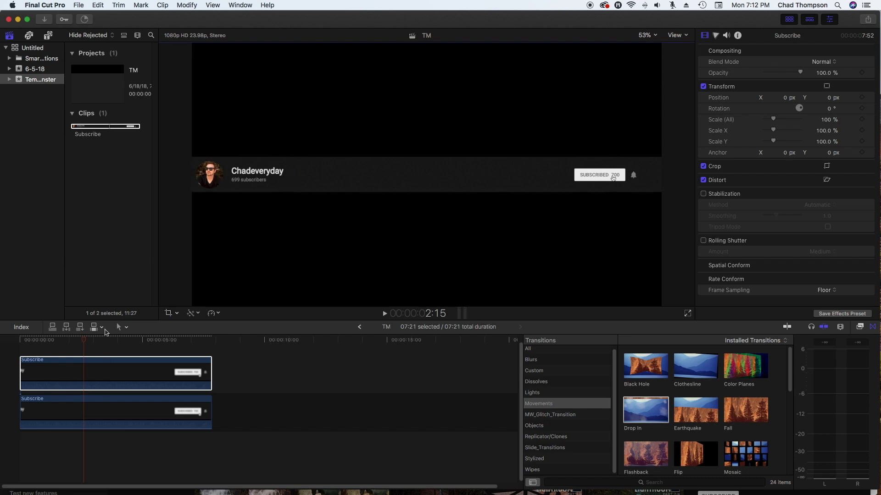
{"action": "left_click", "coordinate": [83, 418]}
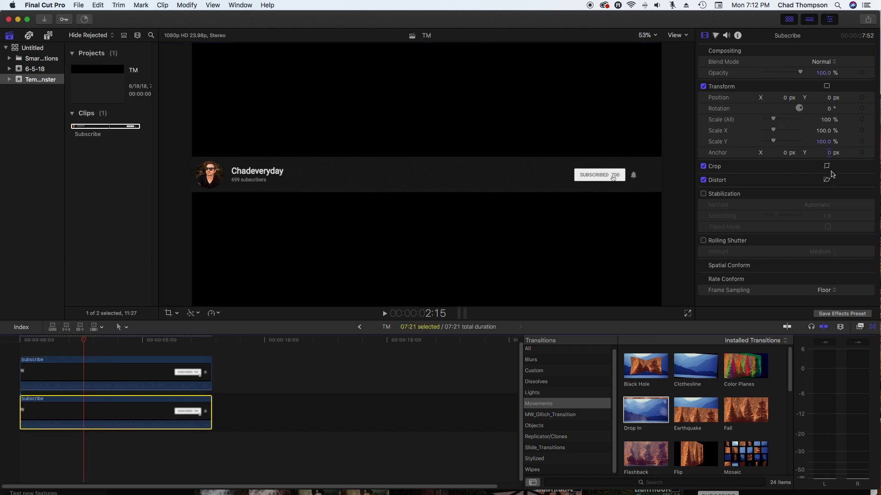
{"action": "key", "text": "shift+c"}
{"action": "left_click_drag", "start_coordinate": [193, 179], "coordinate": [564, 186]}
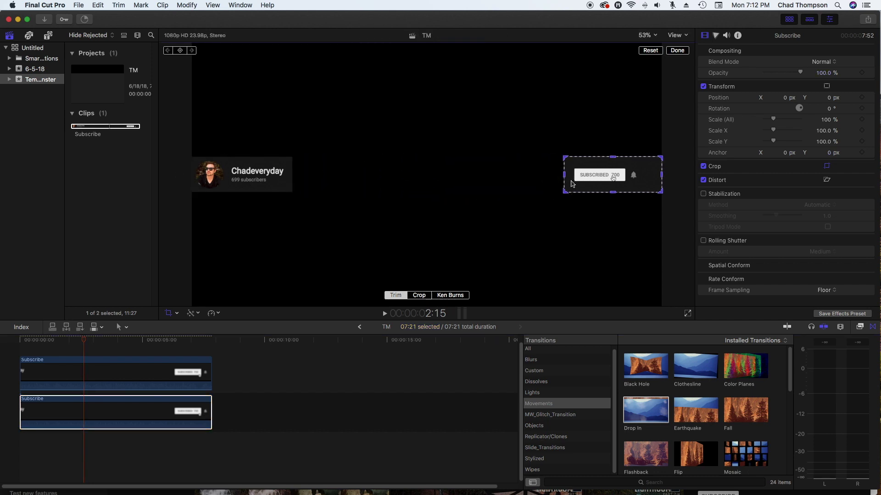
{"action": "left_click", "coordinate": [676, 52]}
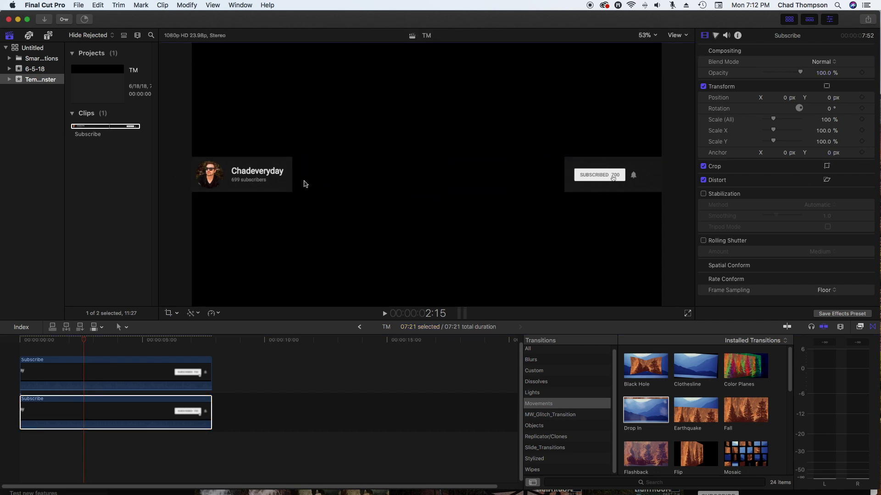
Step: Slide the avatar-and-name clip to Position X 1114.6 px, right beside the subscribe button
{"action": "left_click", "coordinate": [67, 371]}
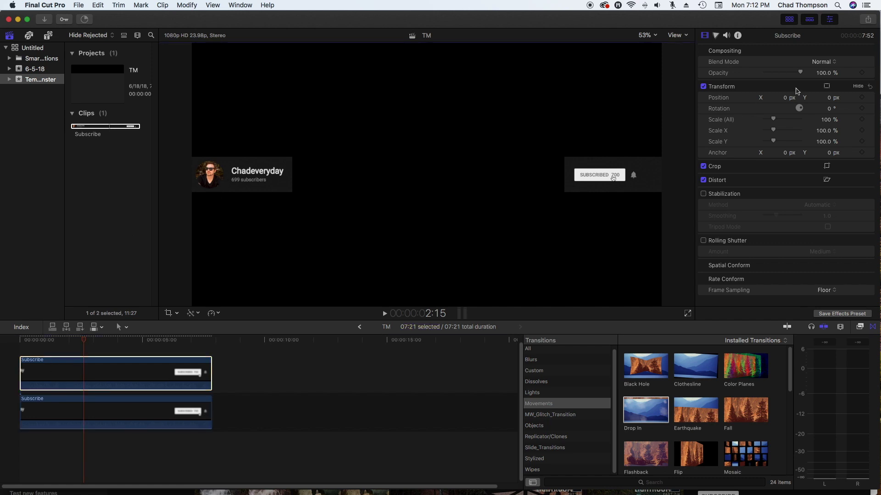
{"action": "left_click", "coordinate": [826, 86]}
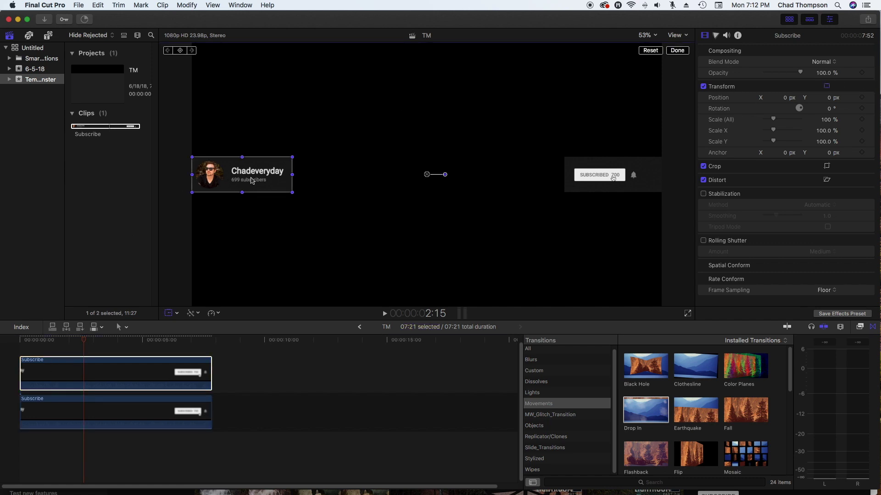
{"action": "left_click_drag", "start_coordinate": [251, 181], "coordinate": [525, 180]}
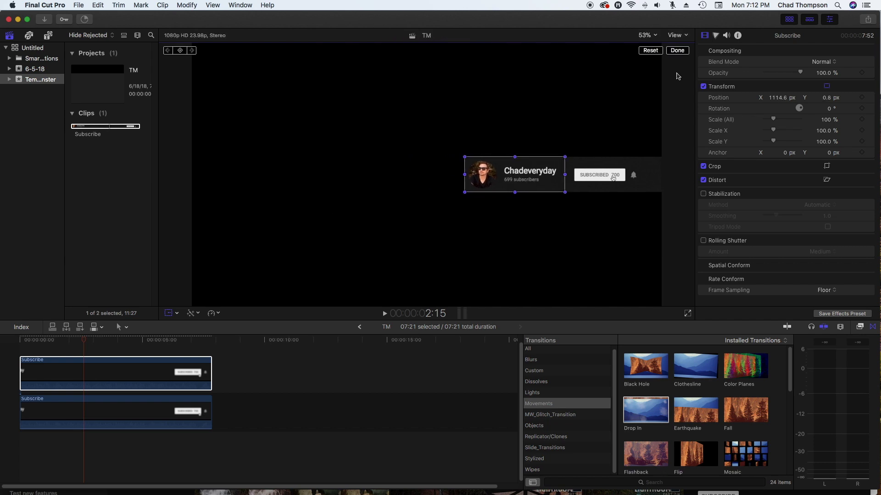
{"action": "left_click", "coordinate": [677, 50]}
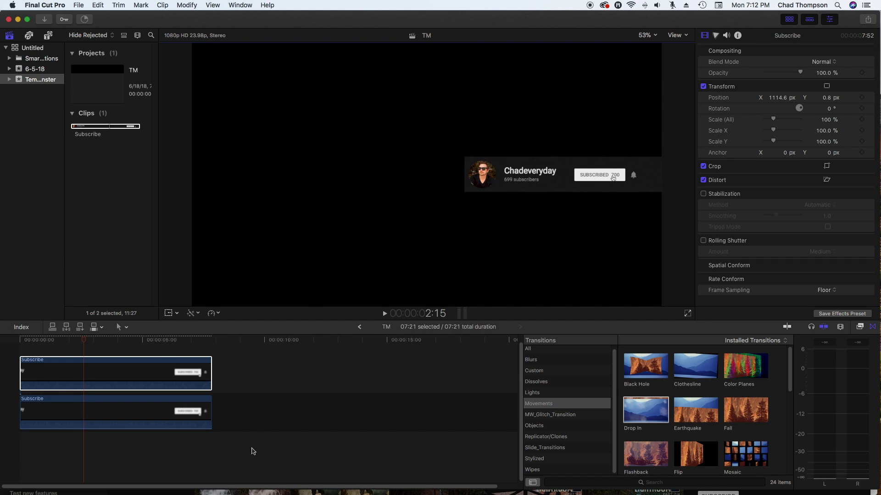
Step: Combine both Subscribe clips into a new compound clip, TM Clip 1
{"action": "left_click_drag", "start_coordinate": [252, 452], "coordinate": [60, 347]}
{"action": "right_click", "coordinate": [103, 384]}
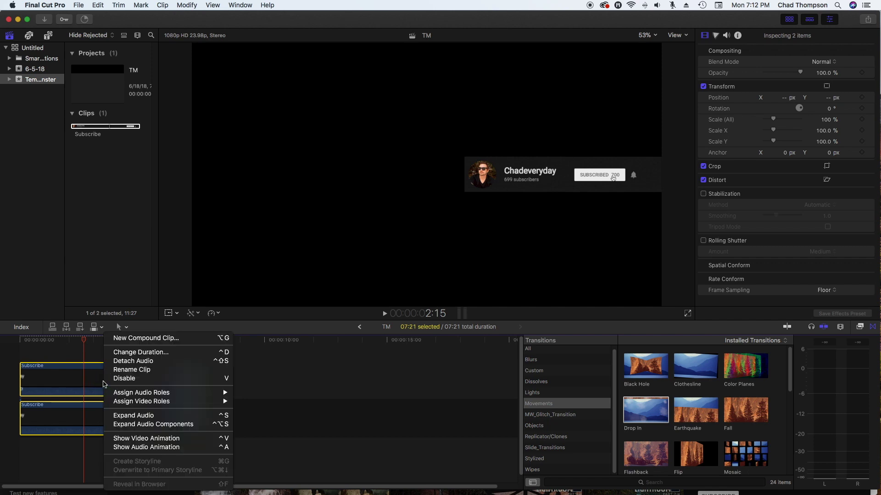
{"action": "left_click", "coordinate": [156, 340]}
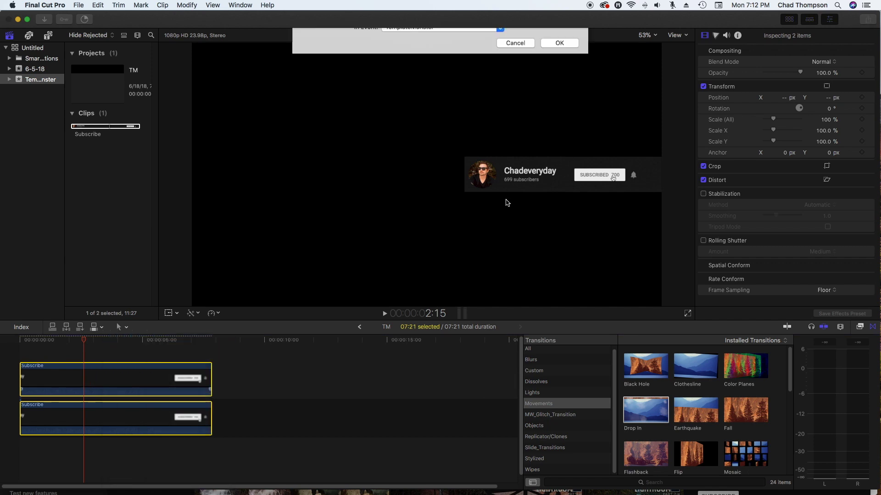
{"action": "left_click", "coordinate": [569, 68]}
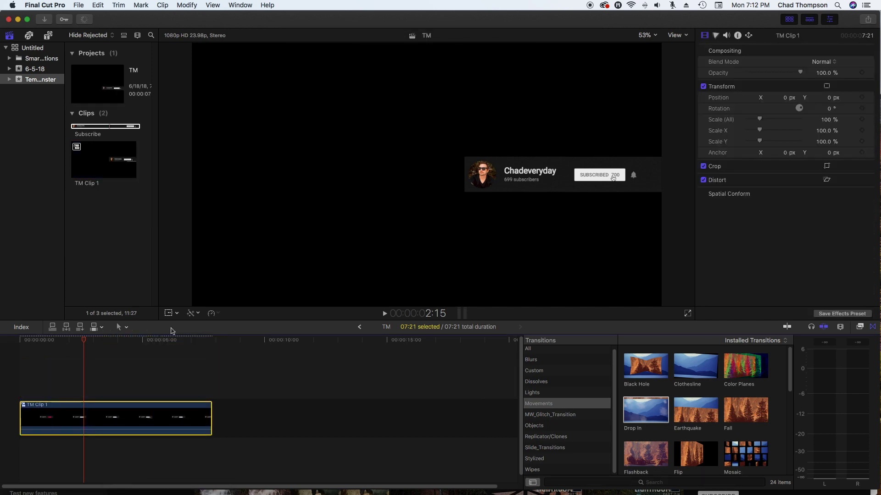
Step: Move TM Clip 1 to the bottom-left corner at X -1116.7, Y -474.1 px
{"action": "left_click_drag", "start_coordinate": [85, 342], "coordinate": [68, 342]}
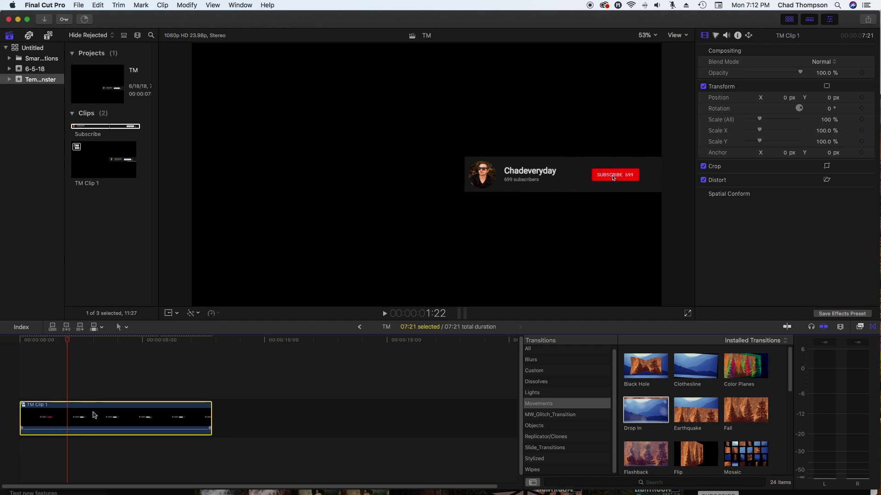
{"action": "left_click", "coordinate": [826, 86]}
{"action": "left_click_drag", "start_coordinate": [502, 183], "coordinate": [279, 295]}
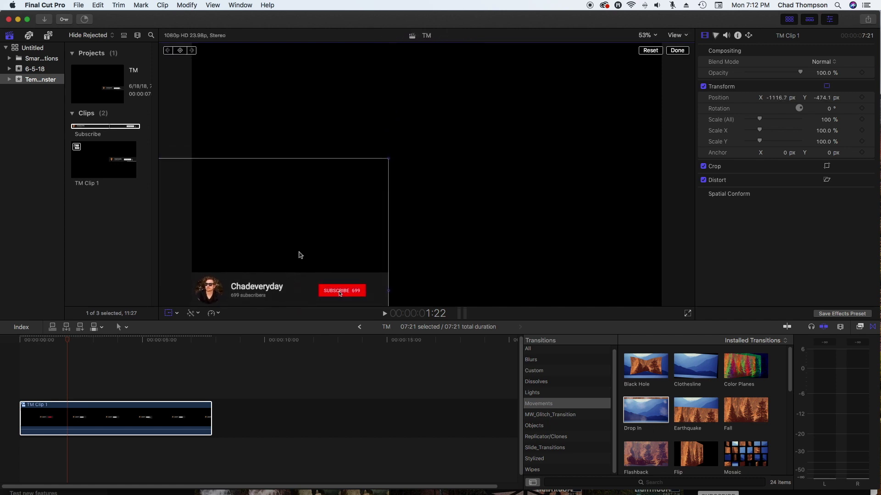
{"action": "left_click", "coordinate": [83, 361]}
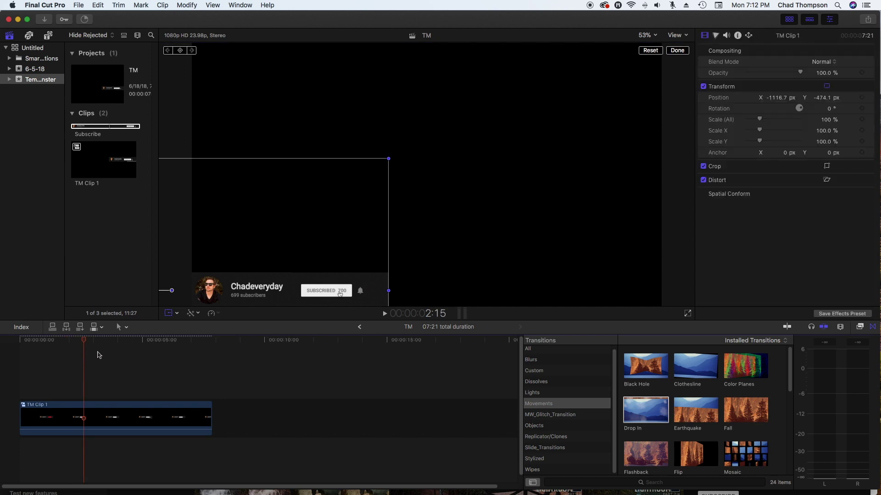
Step: Place the green iMovie solid beneath TM Clip 1 and delete its excess past 7:21
{"action": "left_click", "coordinate": [50, 36]}
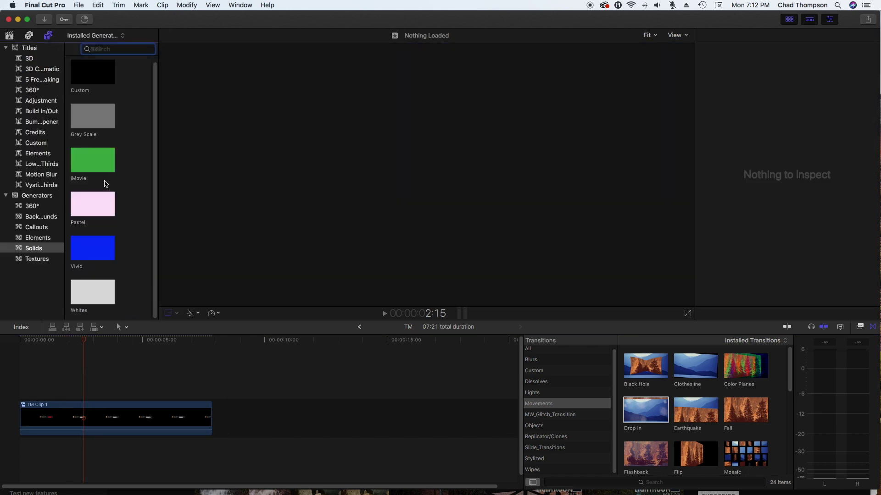
{"action": "left_click_drag", "start_coordinate": [78, 166], "coordinate": [21, 452]}
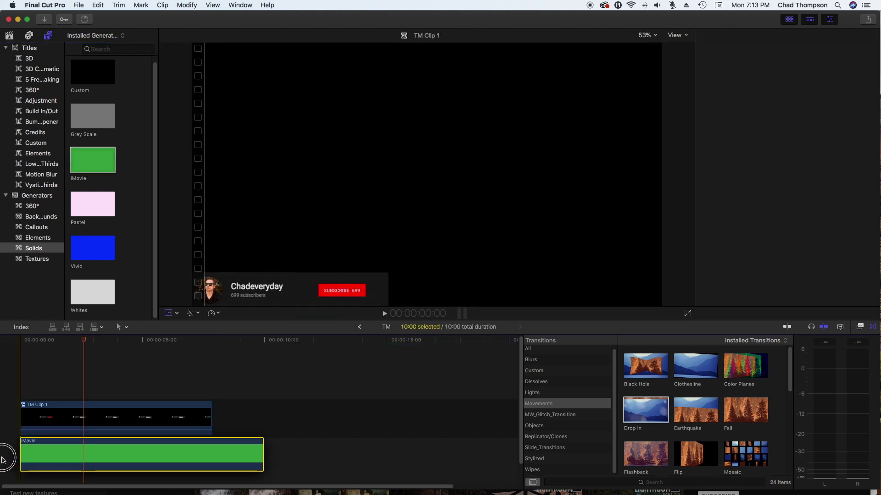
{"action": "left_click_drag", "start_coordinate": [88, 349], "coordinate": [209, 358]}
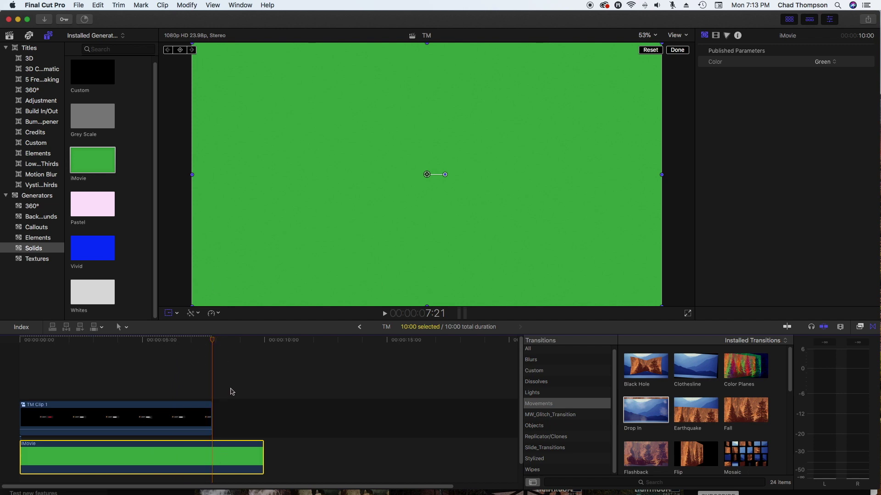
{"action": "key", "text": "i"}
{"action": "key", "text": "Delete"}
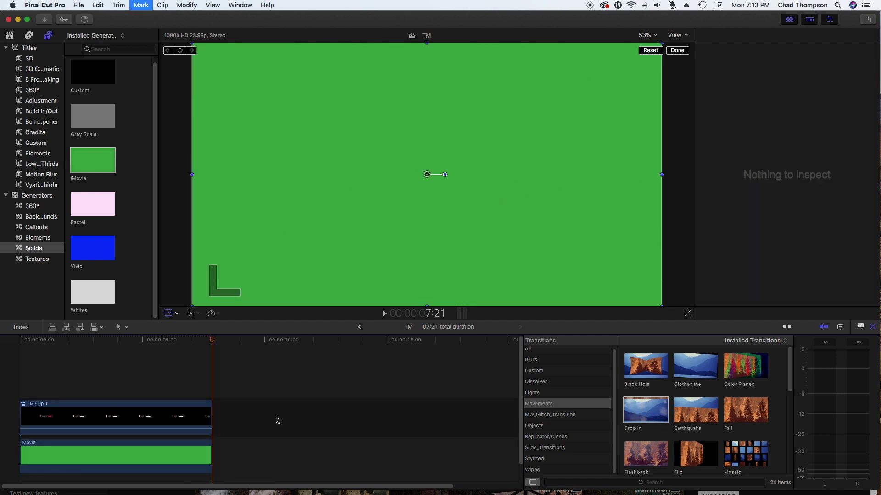
{"action": "left_click", "coordinate": [109, 352]}
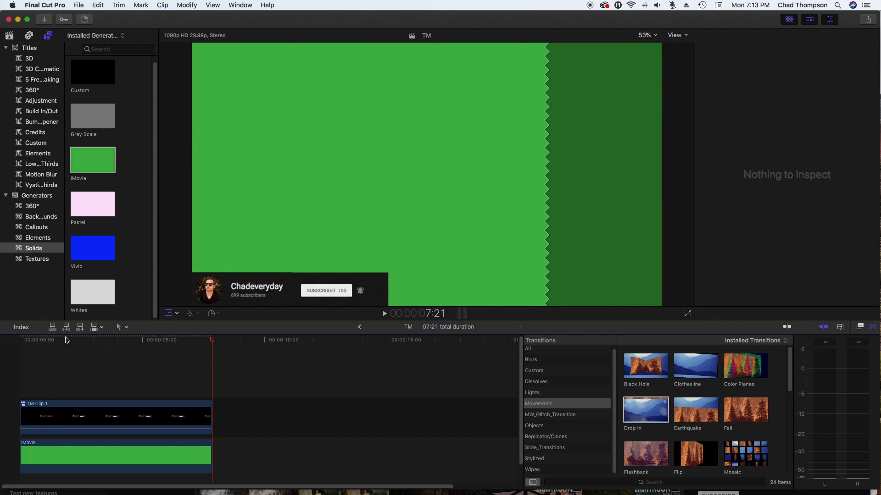
Step: Export the project as a Master File named Subscribe_GS and save it
{"action": "left_click", "coordinate": [6, 341]}
{"action": "key", "text": "shift+t"}
{"action": "left_click", "coordinate": [868, 20]}
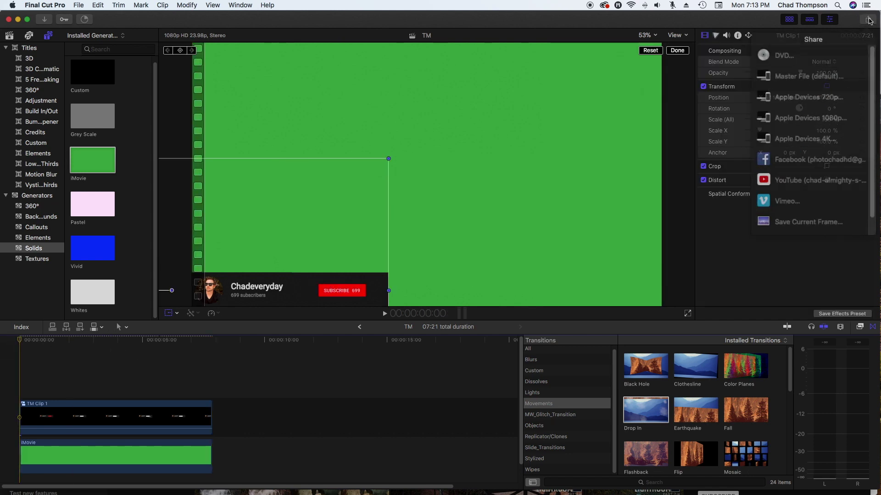
{"action": "left_click", "coordinate": [834, 80]}
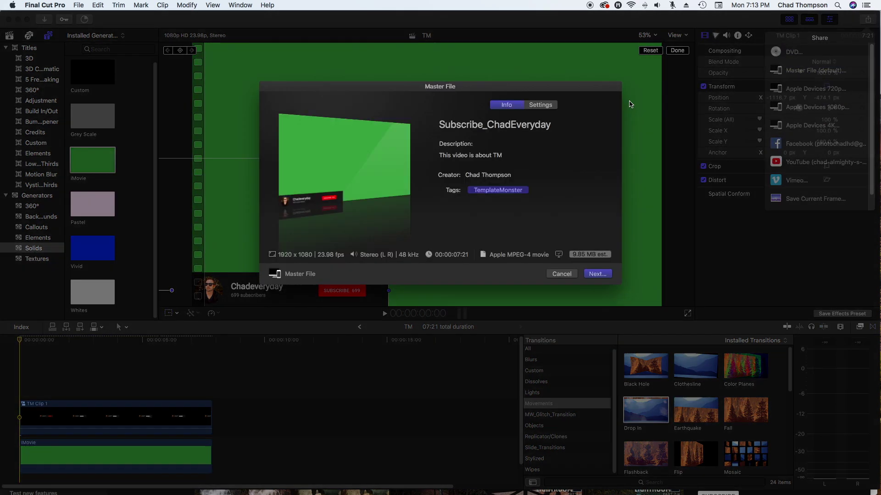
{"action": "double_click", "coordinate": [527, 126]}
{"action": "type", "text": "Subscrube"}
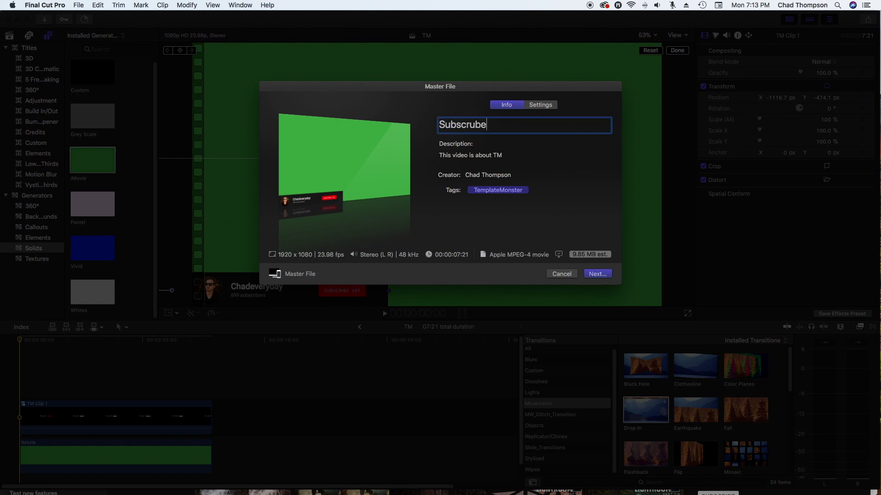
{"action": "key", "text": "BackSpace"}
{"action": "key", "text": "BackSpace"}
{"action": "key", "text": "BackSpace"}
{"action": "type", "text": "ibe"}
{"action": "left_click", "coordinate": [595, 274]}
{"action": "left_click", "coordinate": [583, 288]}
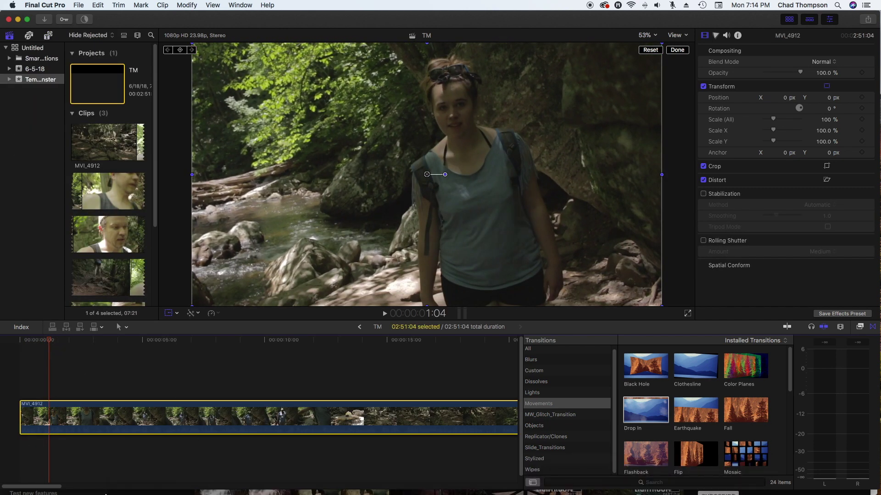
Step: Bring up Finder showing the Cascades footage folder with MVI_4912.MOV
{"action": "left_click", "coordinate": [132, 477]}
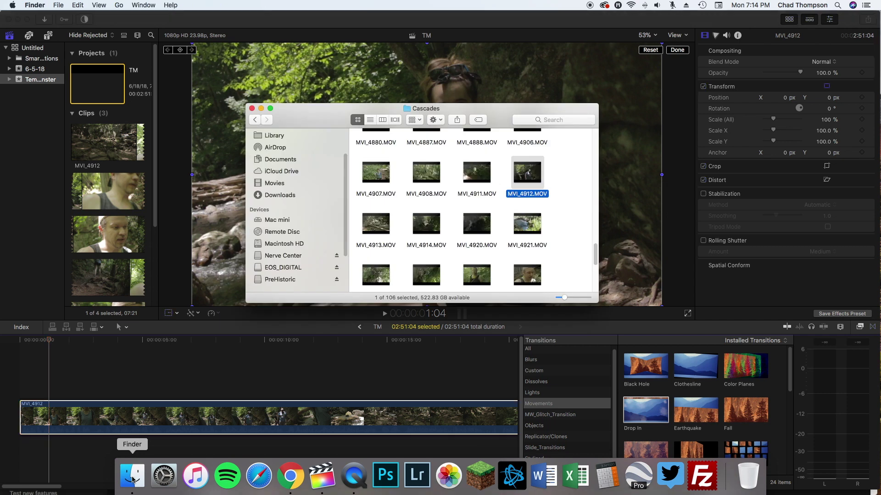
Step: Drag Subscribe_GS.m4v from the Desktop into the timeline as a connected clip above MVI_4912
{"action": "scroll", "coordinate": [271, 166], "scroll_direction": "up", "scroll_amount": 3}
{"action": "left_click", "coordinate": [280, 157]}
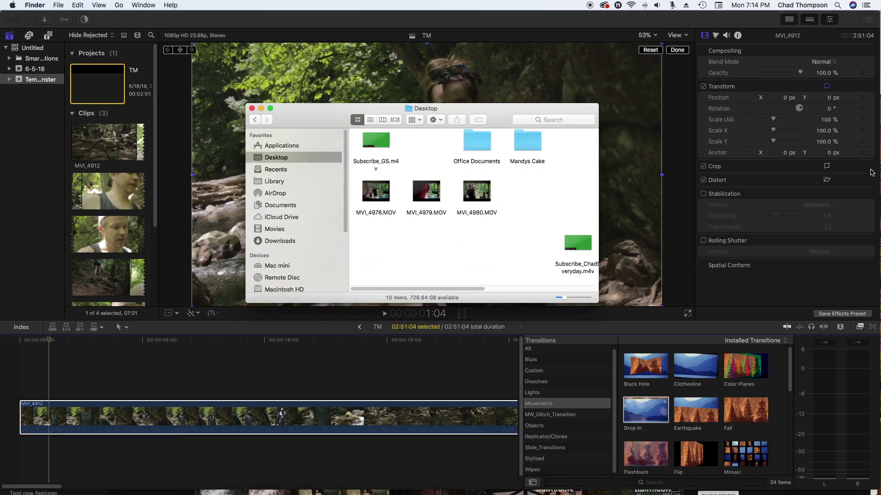
{"action": "left_click_drag", "start_coordinate": [598, 302], "coordinate": [847, 335]}
{"action": "mouse_move", "coordinate": [386, 153]}
{"action": "left_click_drag", "start_coordinate": [386, 152], "coordinate": [50, 380]}
{"action": "left_click", "coordinate": [68, 377]}
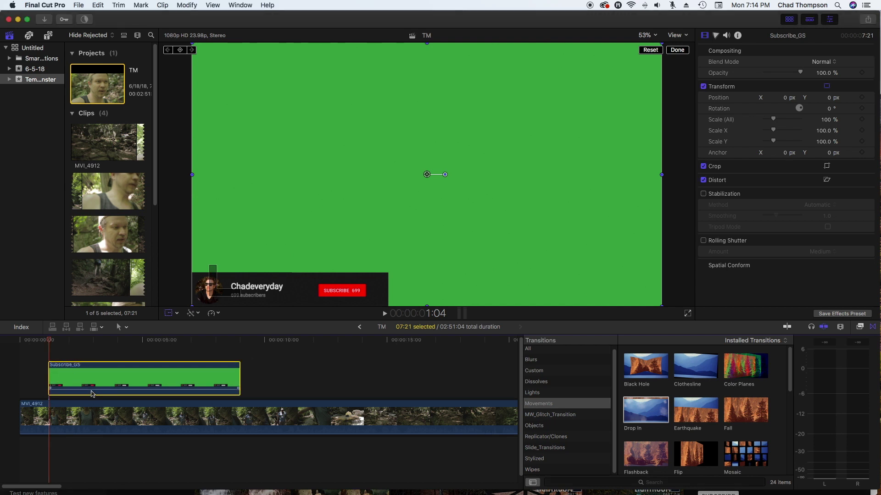
Step: Apply the Keyer effect to the Subscribe_GS clip to remove its green background
{"action": "mouse_move", "coordinate": [89, 392]}
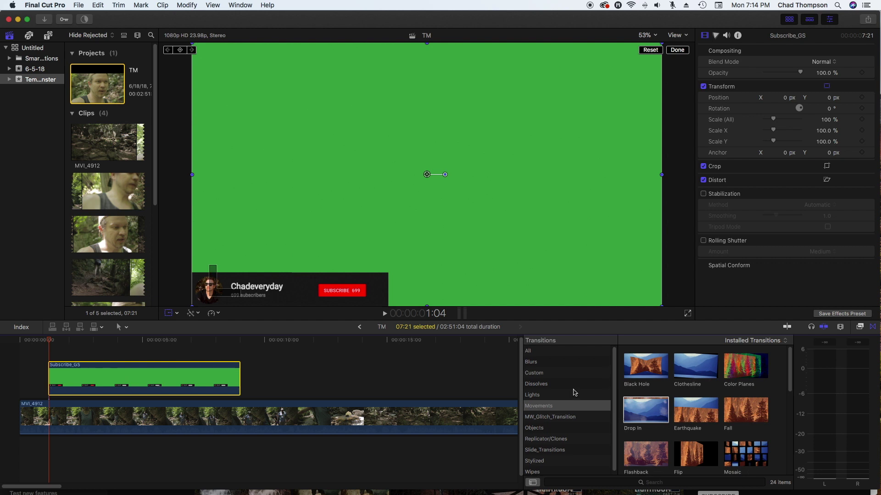
{"action": "left_click", "coordinate": [859, 326]}
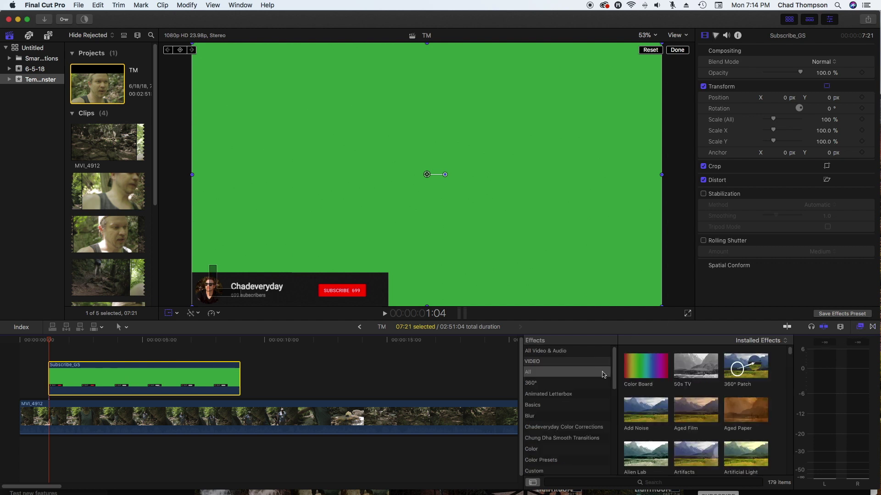
{"action": "left_click", "coordinate": [565, 376]}
{"action": "left_click", "coordinate": [656, 482]}
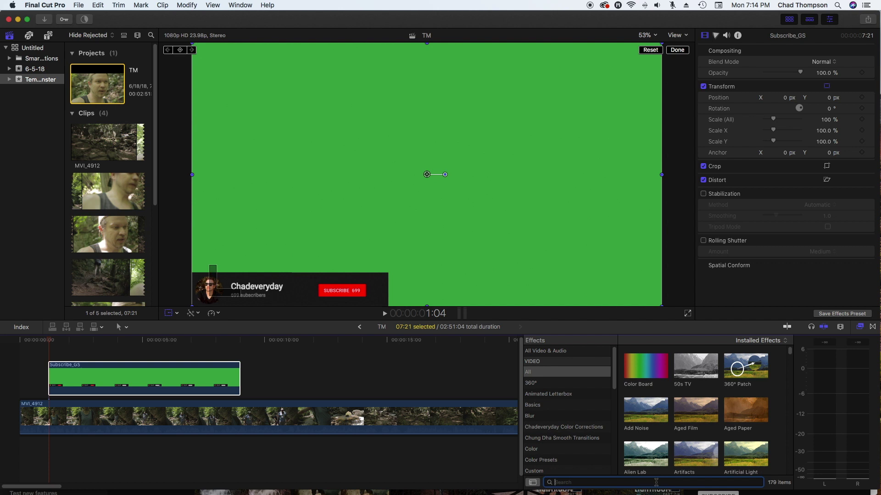
{"action": "type", "text": "keyer"}
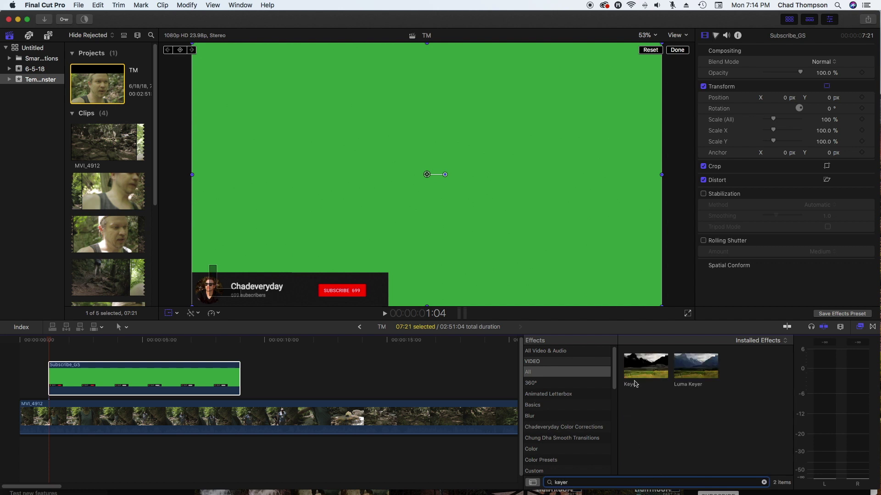
{"action": "left_click_drag", "start_coordinate": [635, 384], "coordinate": [147, 380]}
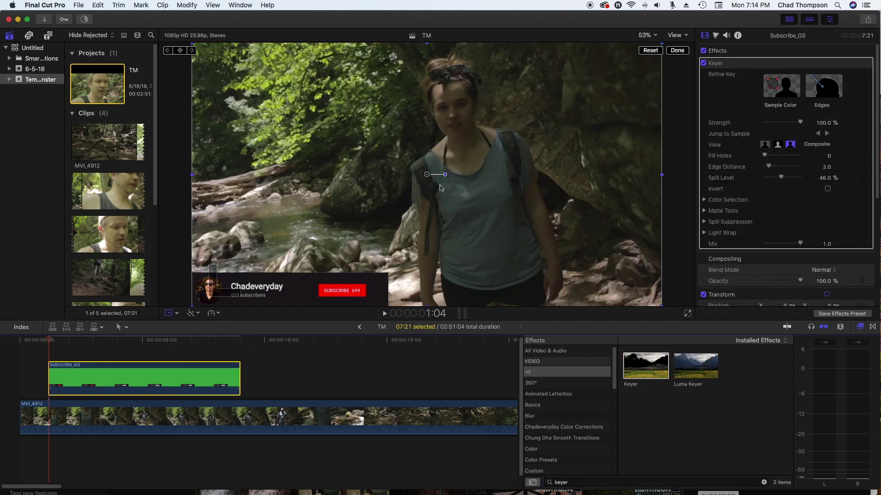
{"action": "left_click", "coordinate": [873, 327]}
Step: Add a Drop In transition to the start of Subscribe_GS, deleting the copy at its end
{"action": "left_click_drag", "start_coordinate": [642, 412], "coordinate": [59, 369]}
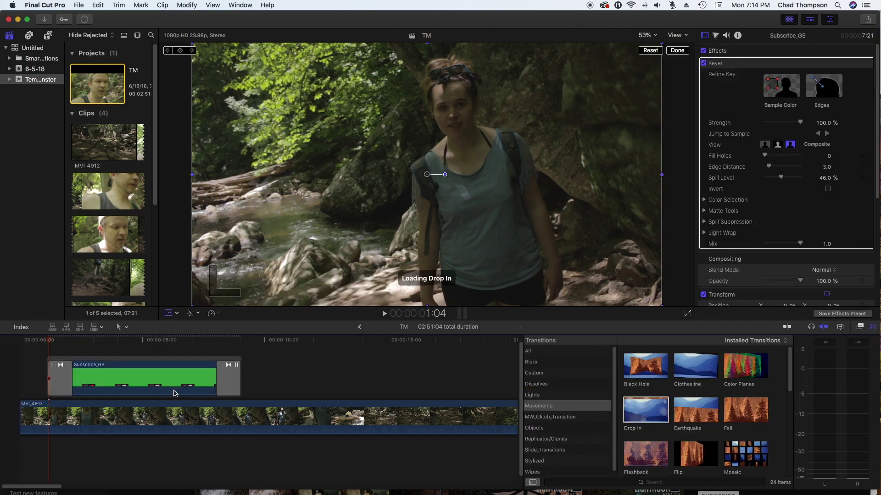
{"action": "left_click", "coordinate": [228, 367]}
{"action": "key", "text": "Delete"}
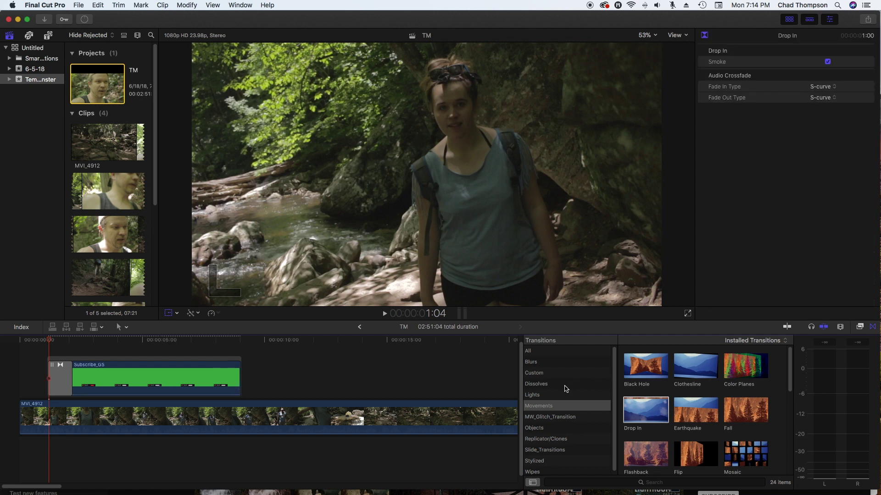
Step: Put a Cross Dissolve at the end of Subscribe_GS and play back the composite from the start
{"action": "left_click", "coordinate": [537, 385]}
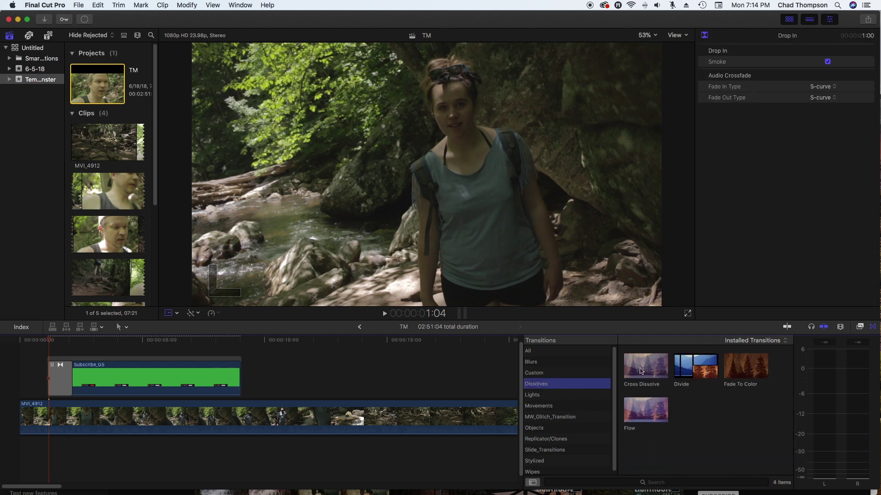
{"action": "left_click_drag", "start_coordinate": [641, 371], "coordinate": [232, 374]}
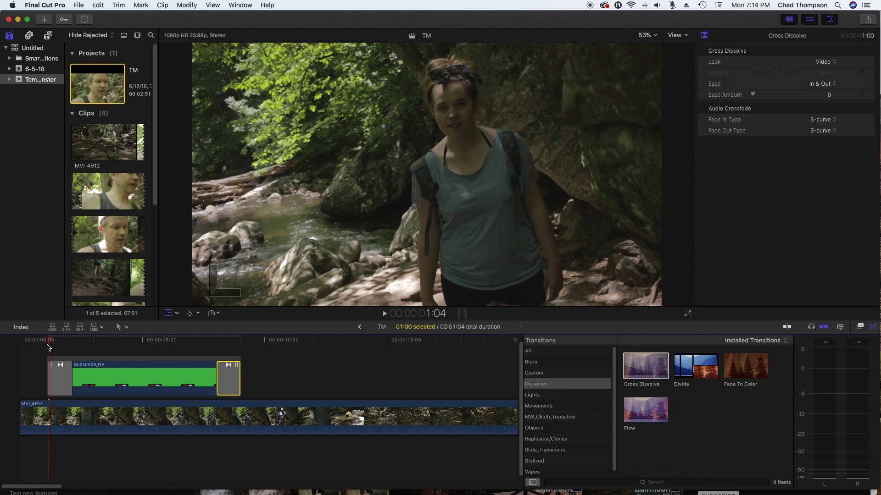
{"action": "mouse_move", "coordinate": [48, 346]}
{"action": "left_mouse_down"}
{"action": "mouse_move", "coordinate": [15, 340]}
{"action": "mouse_move", "coordinate": [40, 345]}
{"action": "left_mouse_up"}
{"action": "key", "text": "space"}
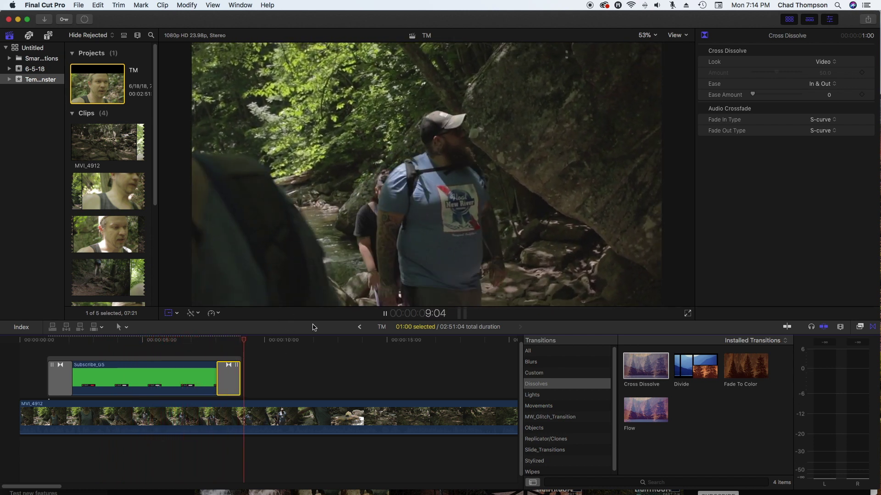
{"action": "key", "text": "space"}
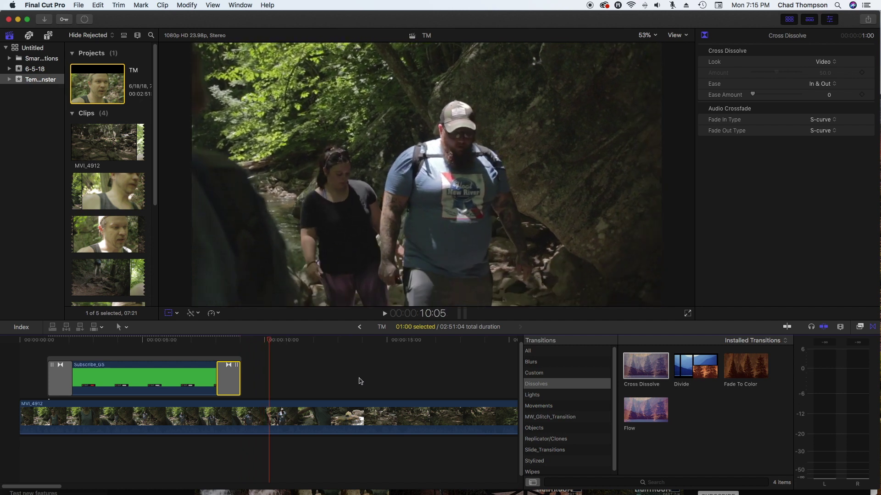